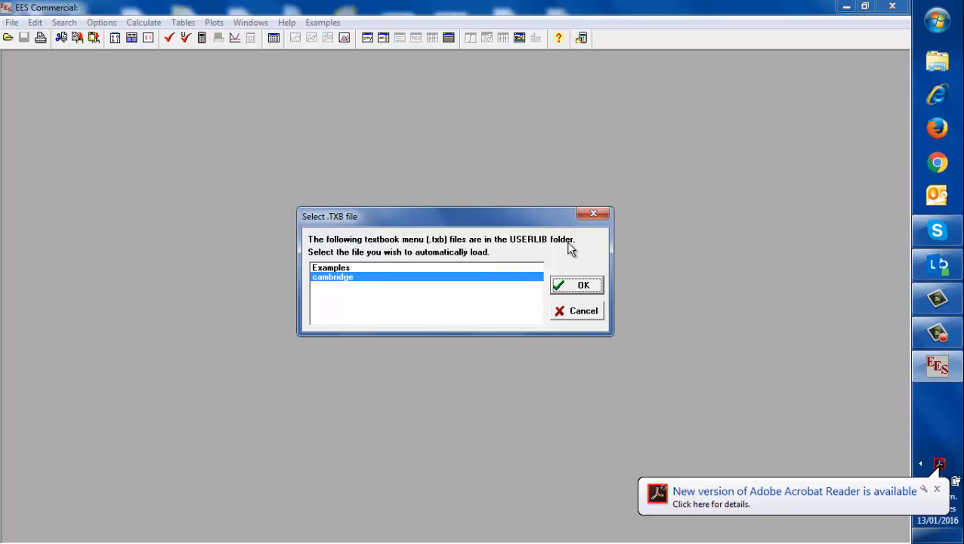
Load the cambridge textbook menu file.
{"action": "left_click", "coordinate": [574, 285]}
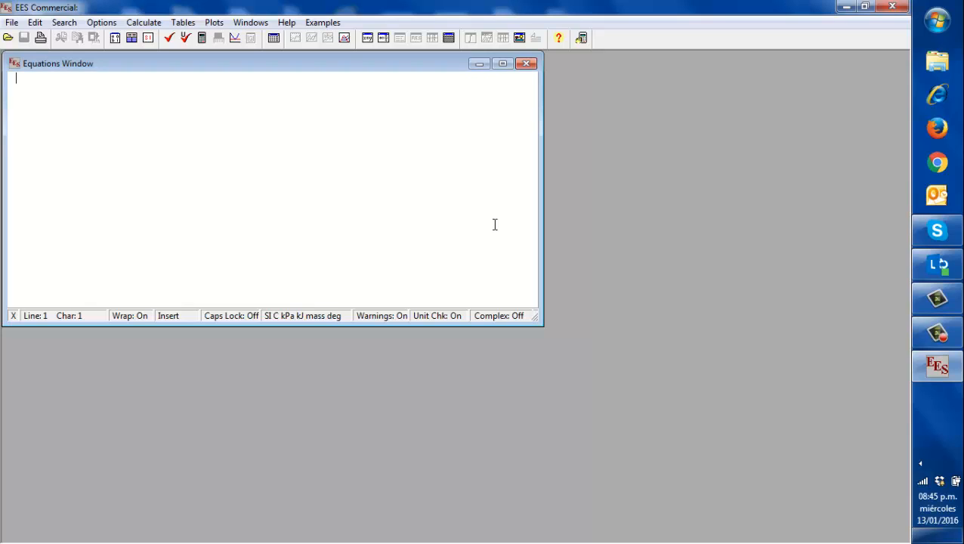
{"action": "left_click", "coordinate": [937, 162]}
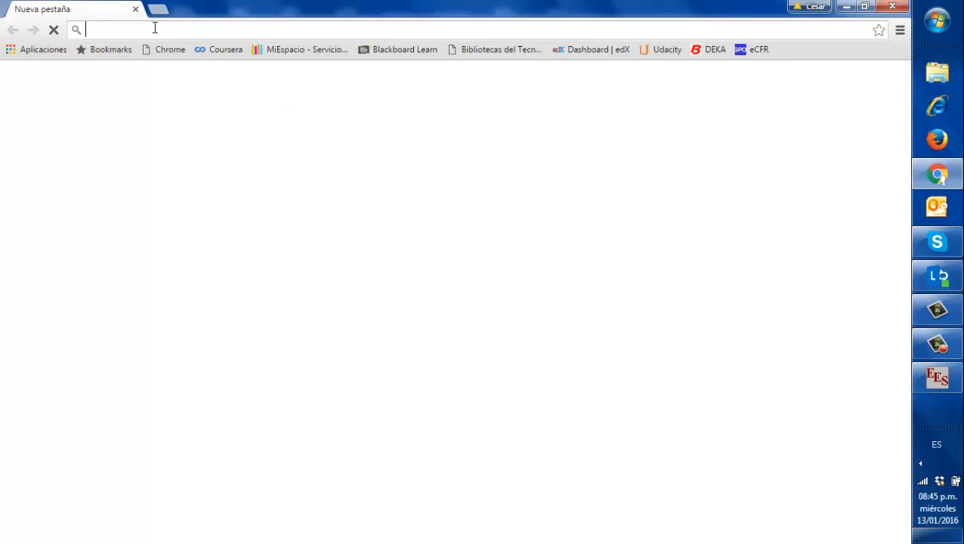
{"action": "type", "text": "www."}
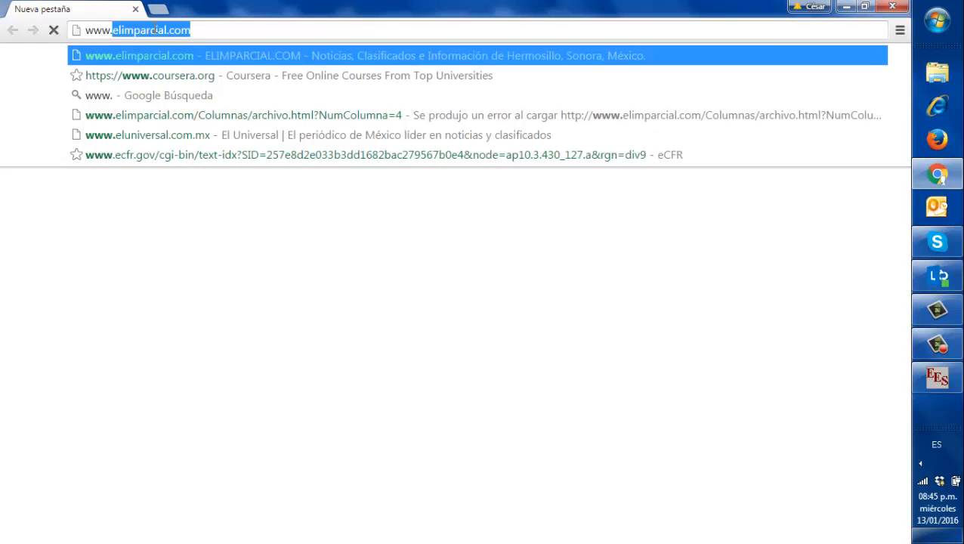
{"action": "type", "text": "fchart.com"}
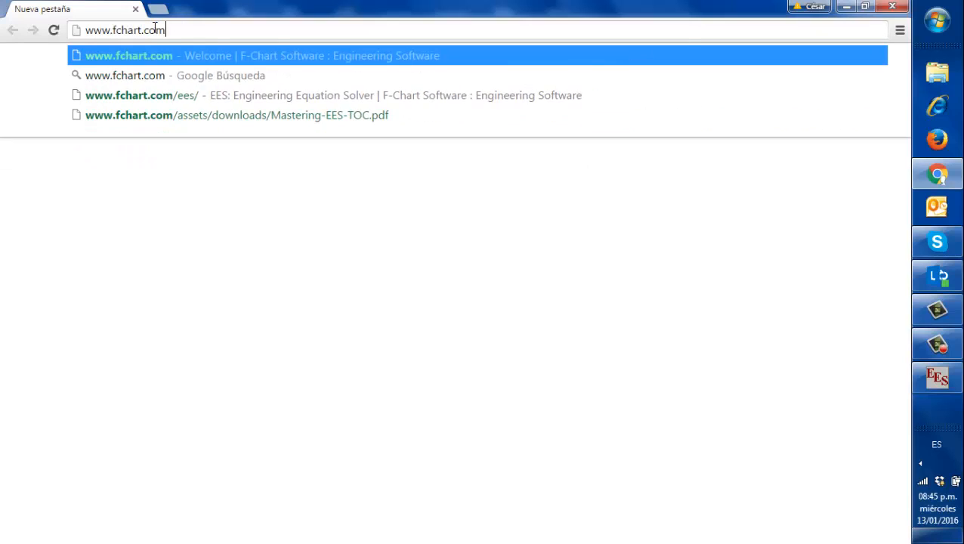
{"action": "key", "text": "Return"}
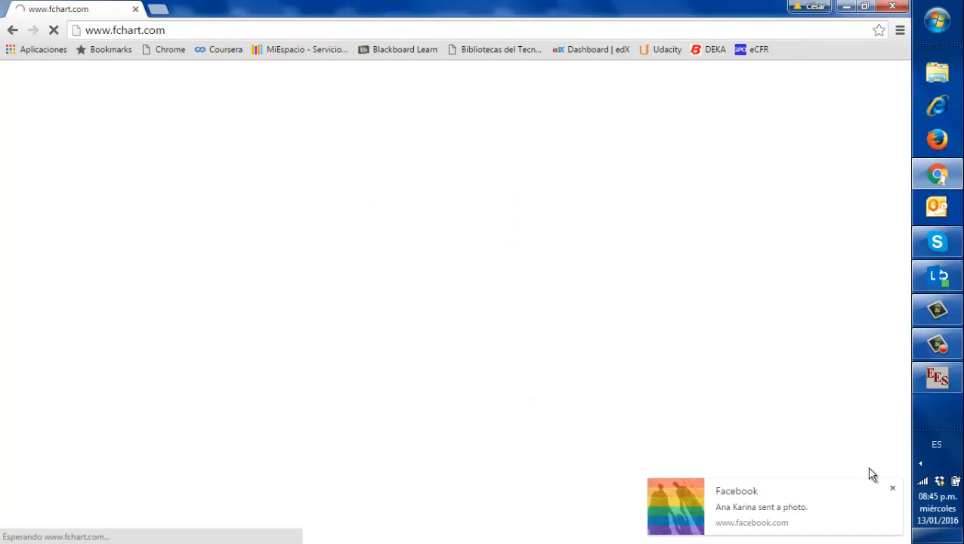
{"action": "left_click", "coordinate": [892, 488]}
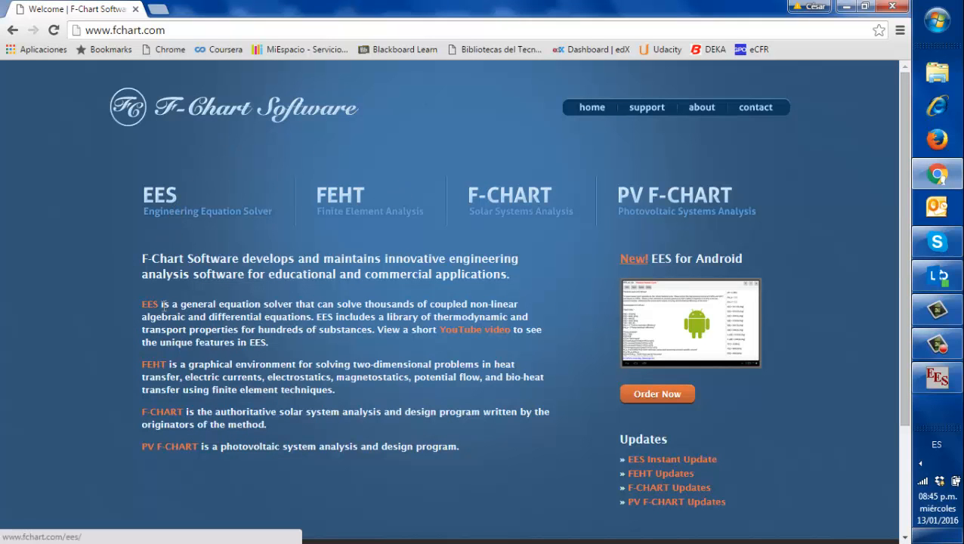
Open the EES (Engineering Equation Solver) page on the site and view its license ordering options.
{"action": "left_click", "coordinate": [159, 207]}
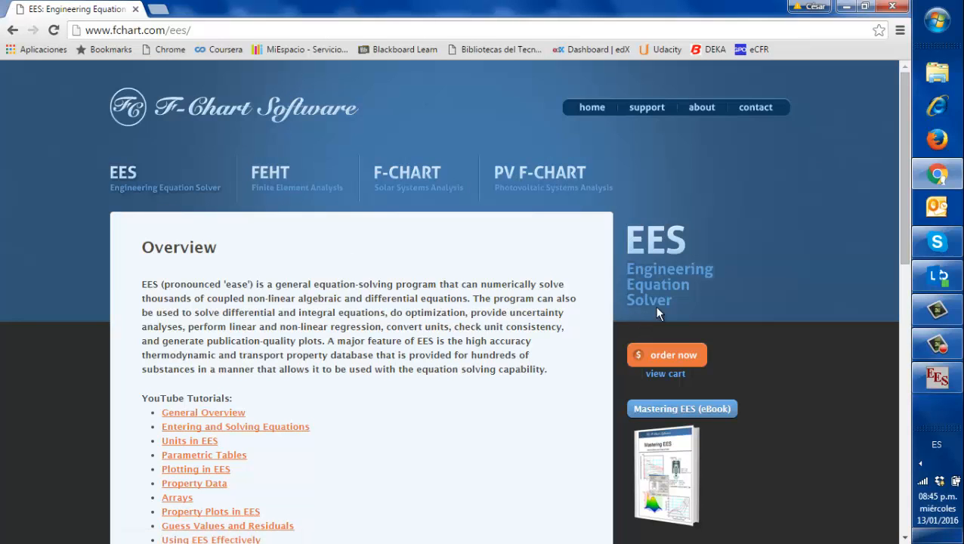
{"action": "left_click_drag", "start_coordinate": [908, 238], "coordinate": [885, 261]}
{"action": "left_click", "coordinate": [672, 264]}
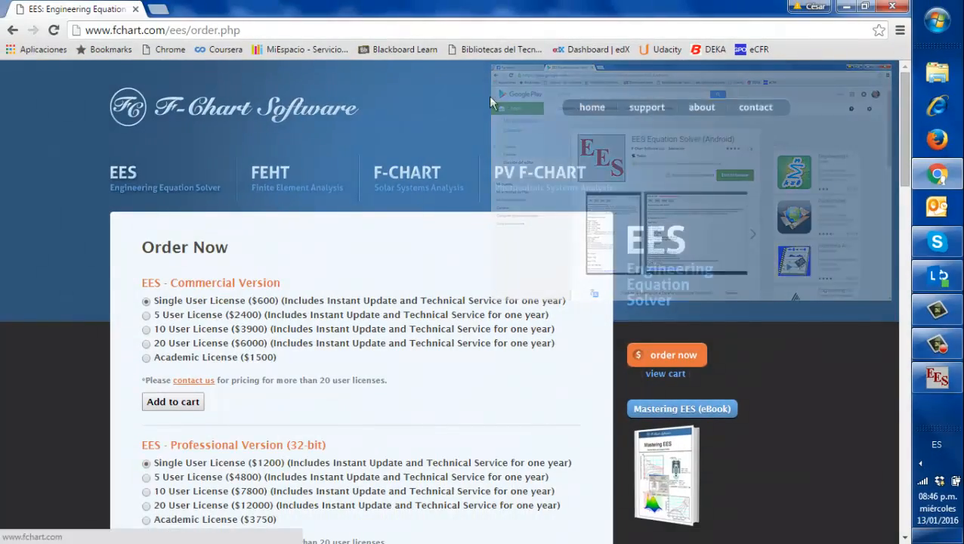
Switch back to EES and open the Formatted Equations and Diagram windows, moving the Diagram window lower.
{"action": "left_click", "coordinate": [937, 377]}
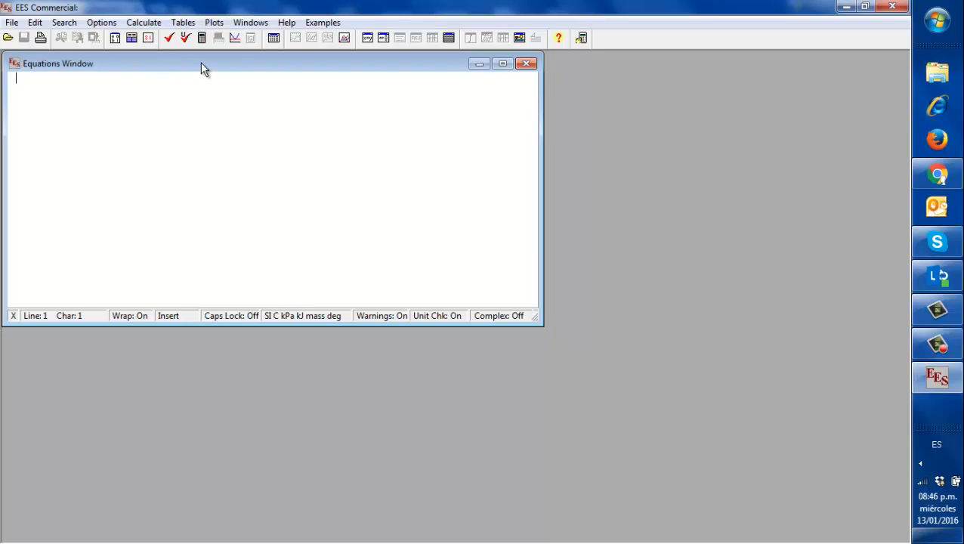
{"action": "left_click", "coordinate": [250, 23]}
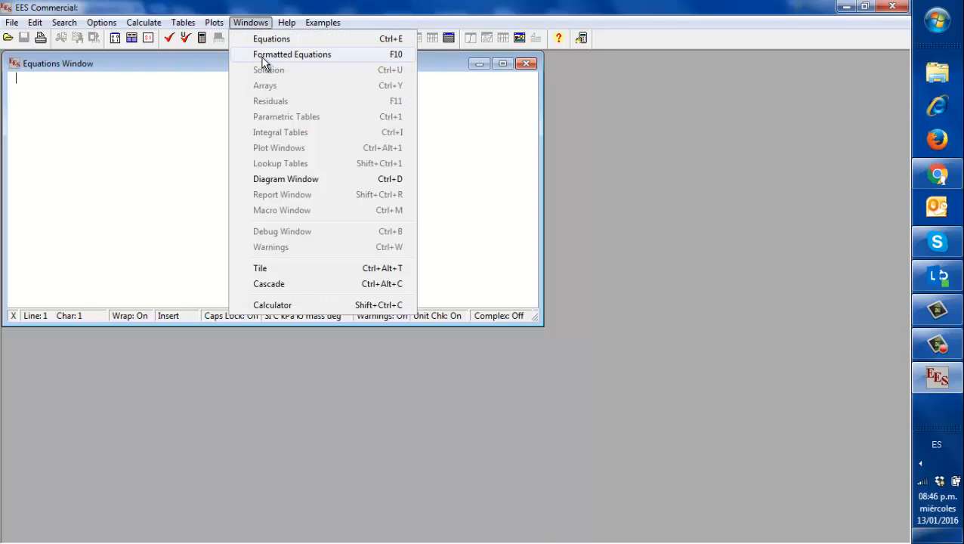
{"action": "left_click", "coordinate": [263, 57]}
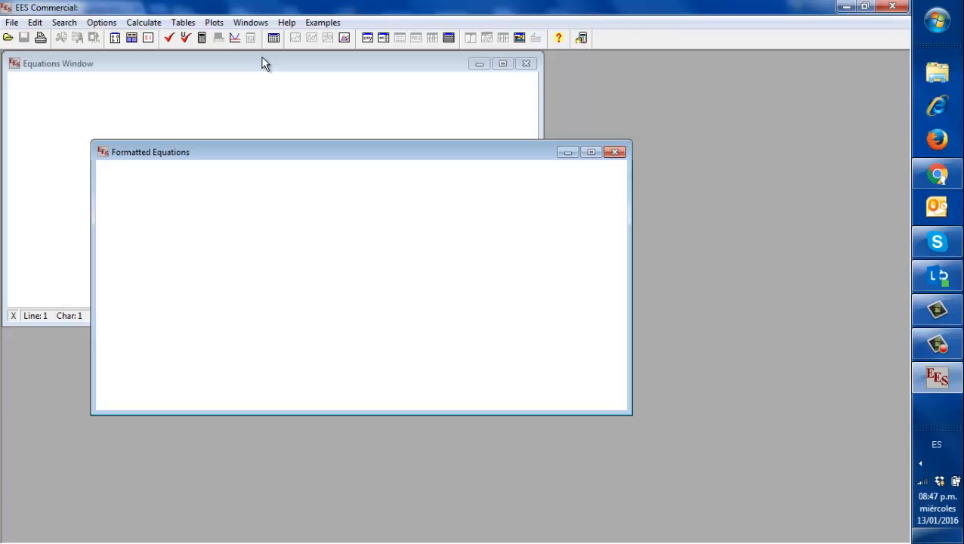
{"action": "left_click", "coordinate": [243, 22]}
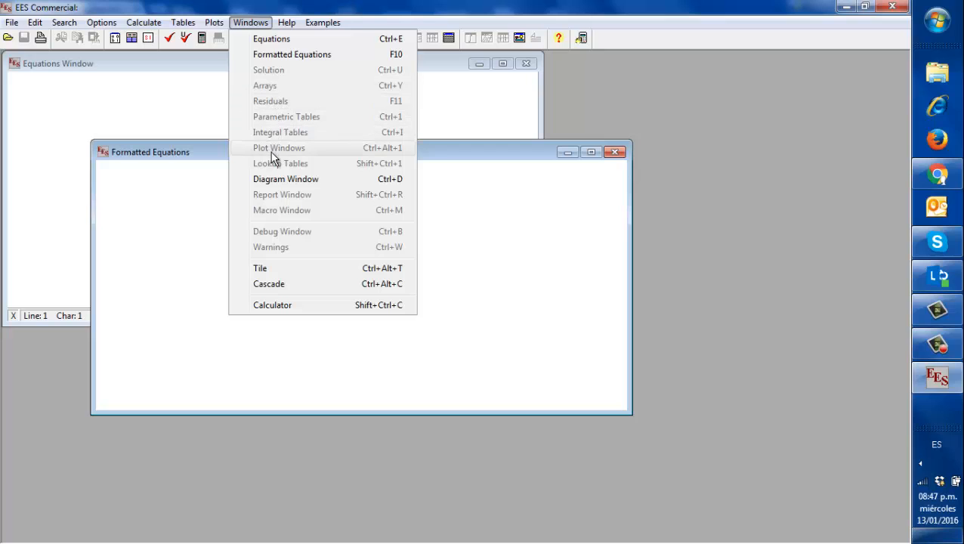
{"action": "left_click", "coordinate": [297, 177]}
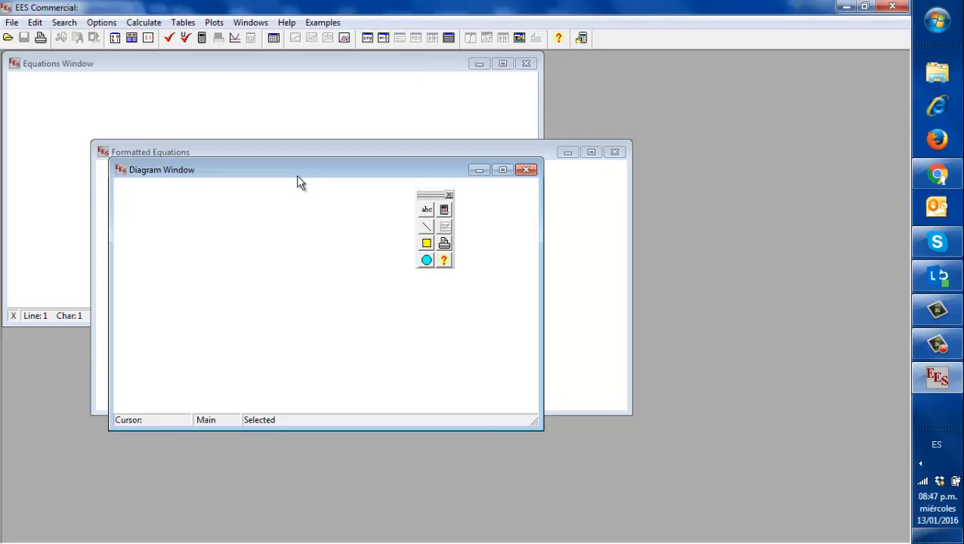
{"action": "left_click_drag", "start_coordinate": [297, 177], "coordinate": [359, 244]}
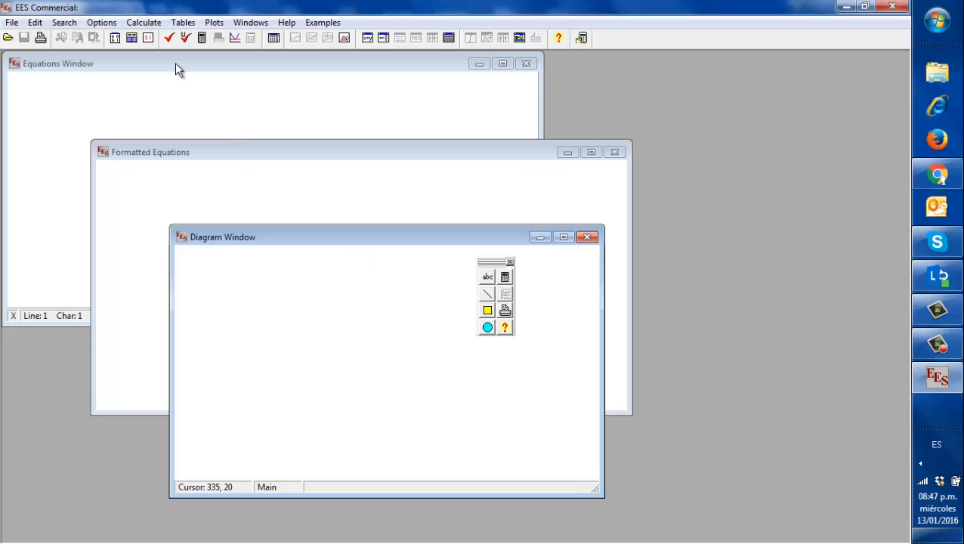
Enter the equations B=1.2, H=2 and A=B*H in the Equations window and solve them.
{"action": "left_click", "coordinate": [40, 112]}
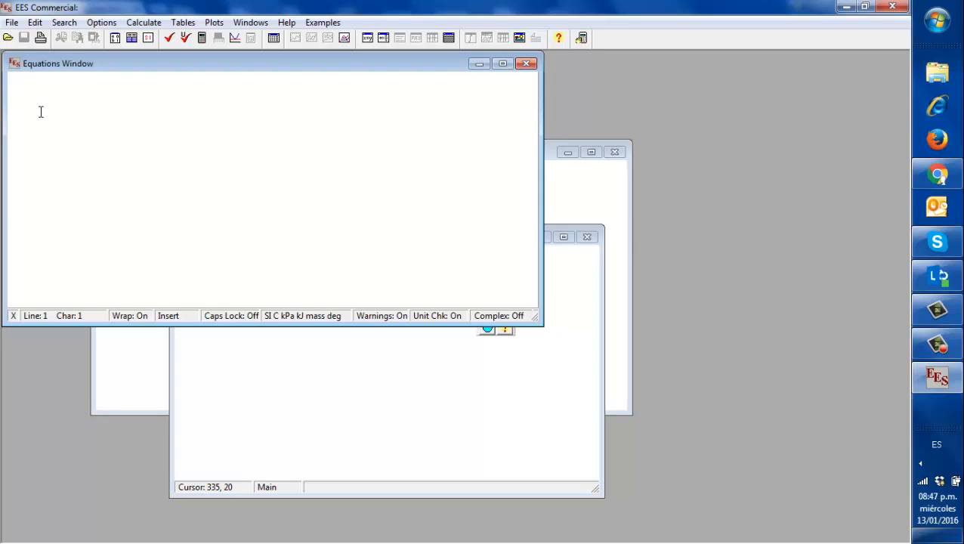
{"action": "type", "text": "B="}
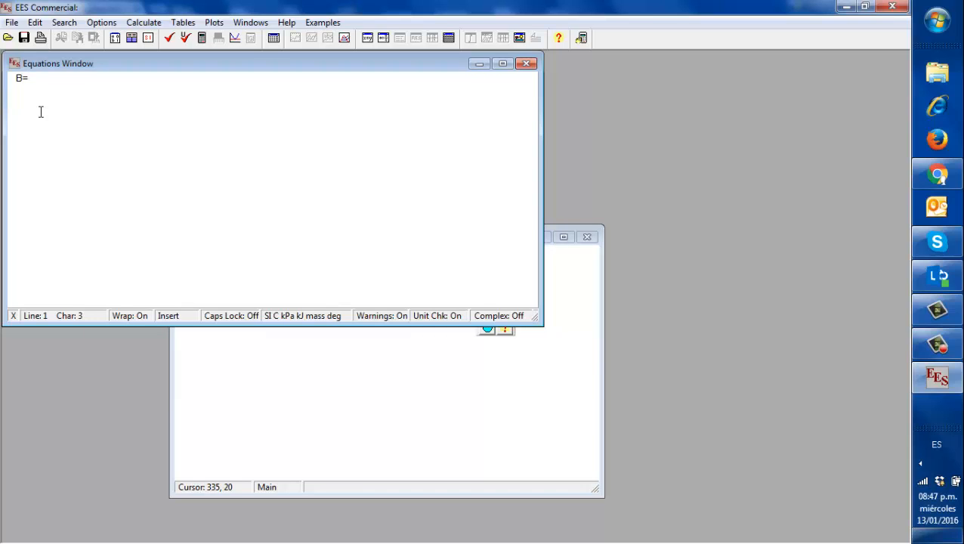
{"action": "type", "text": "1"}
{"action": "key", "text": "Return"}
{"action": "type", "text": "H=2"}
{"action": "key", "text": "Up"}
{"action": "type", "text": ".2"}
{"action": "key", "text": "Down"}
{"action": "key", "text": "Down"}
{"action": "type", "text": "A=B*H"}
{"action": "left_click", "coordinate": [202, 40]}
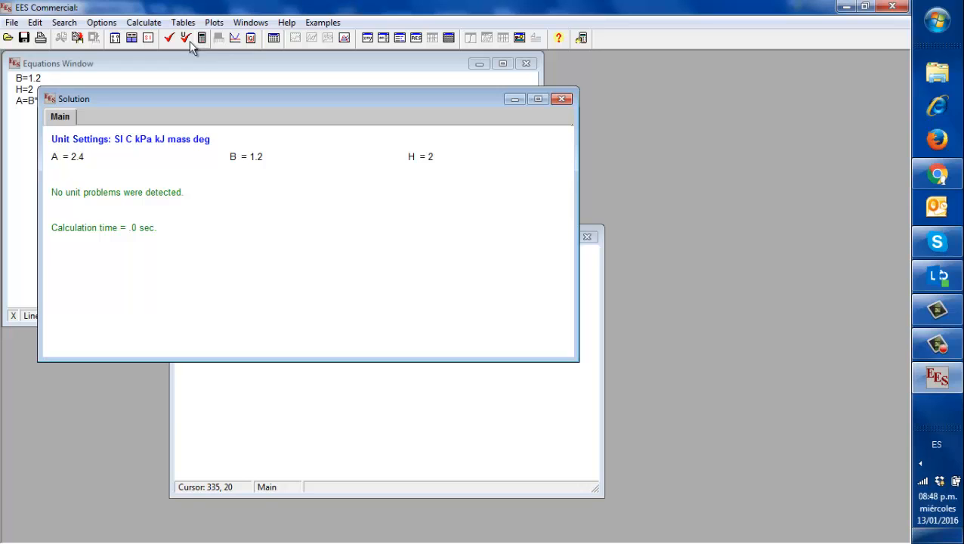
Change the first equation to B=1200 [cm] and solve the equations again.
{"action": "left_click", "coordinate": [15, 163]}
{"action": "left_click", "coordinate": [64, 87]}
{"action": "left_click", "coordinate": [61, 83]}
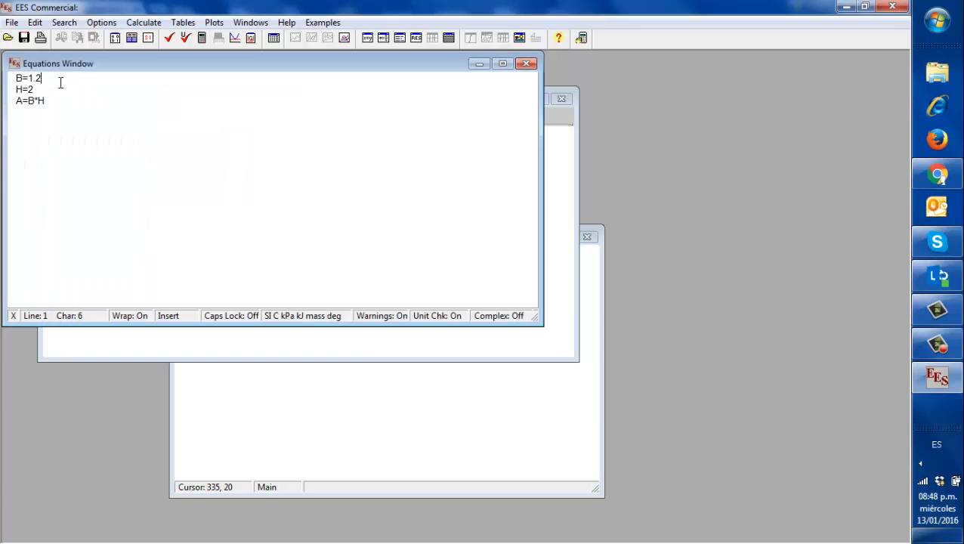
{"action": "key", "text": "BackSpace"}
{"action": "key", "text": "BackSpace"}
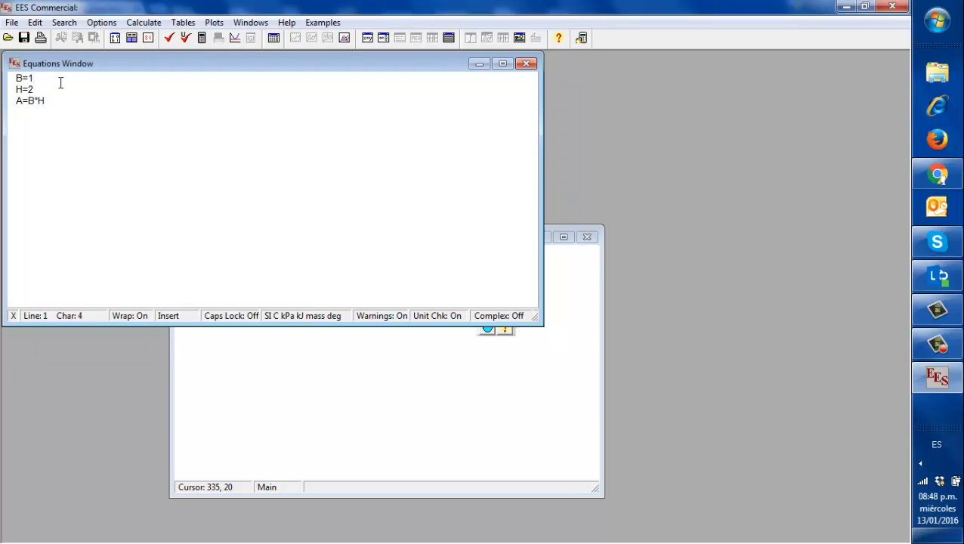
{"action": "type", "text": "200 [cm"}
{"action": "left_click", "coordinate": [42, 149]}
{"action": "left_click", "coordinate": [38, 87]}
{"action": "left_click", "coordinate": [53, 106]}
{"action": "key", "text": "F2"}
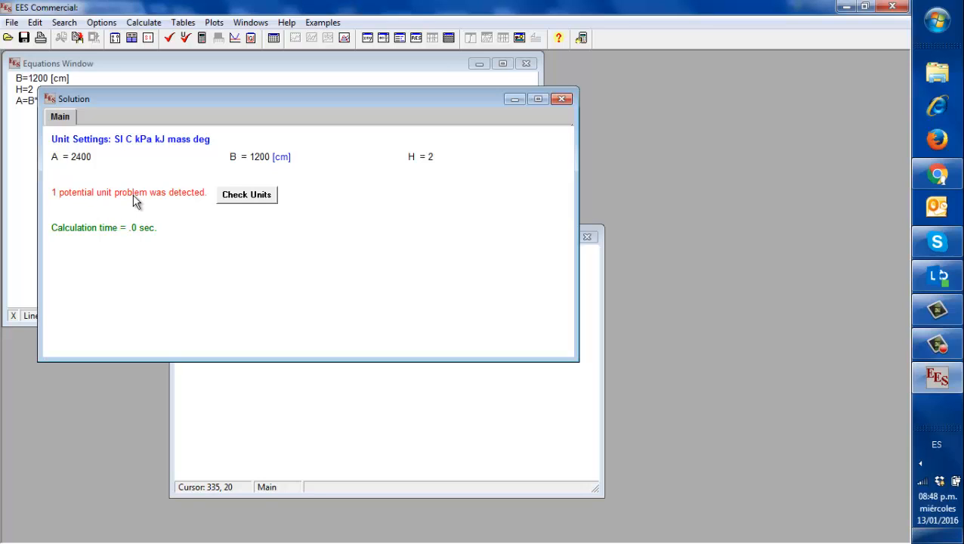
Check the units of the solved equations and change the height equation to H=2 [m].
{"action": "left_click", "coordinate": [256, 194]}
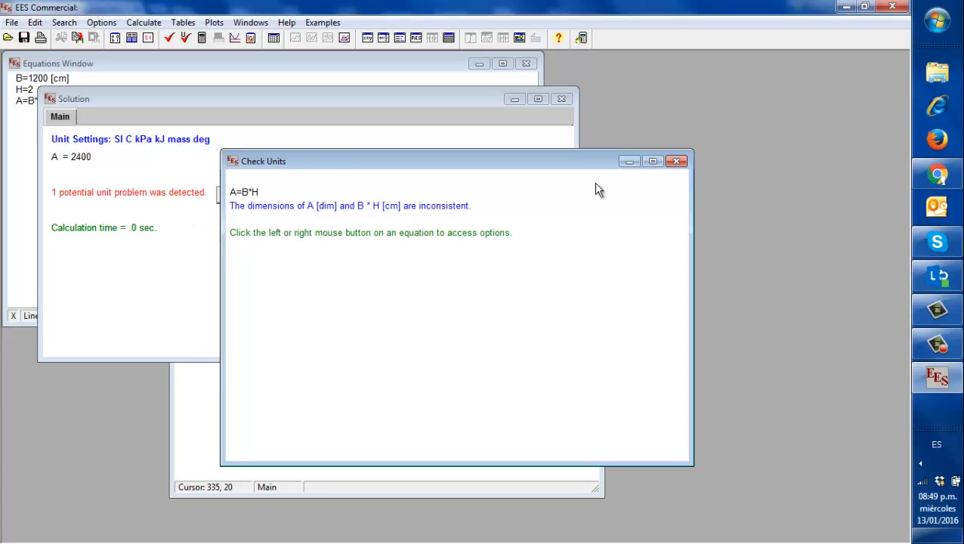
{"action": "left_click", "coordinate": [357, 78]}
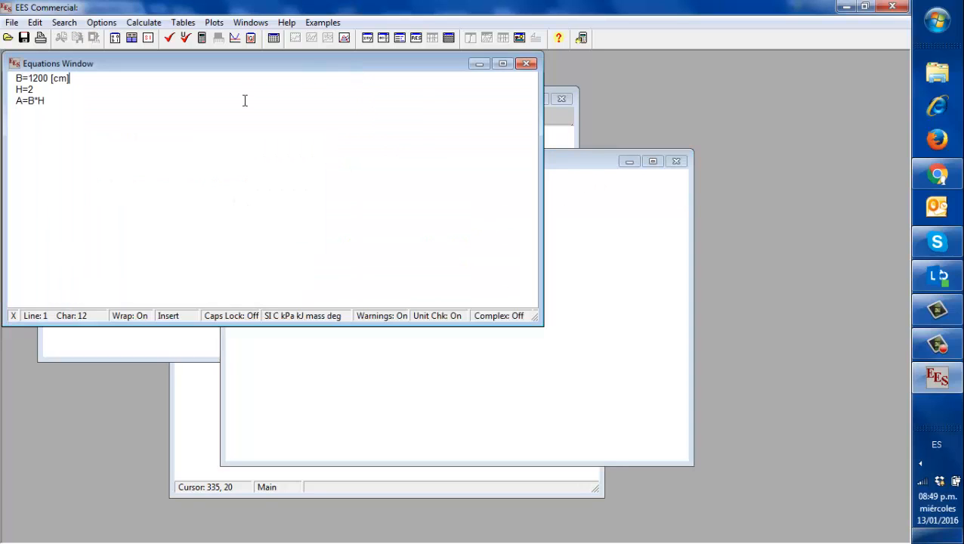
{"action": "left_click", "coordinate": [150, 108]}
{"action": "left_click", "coordinate": [81, 92]}
{"action": "type", "text": "["}
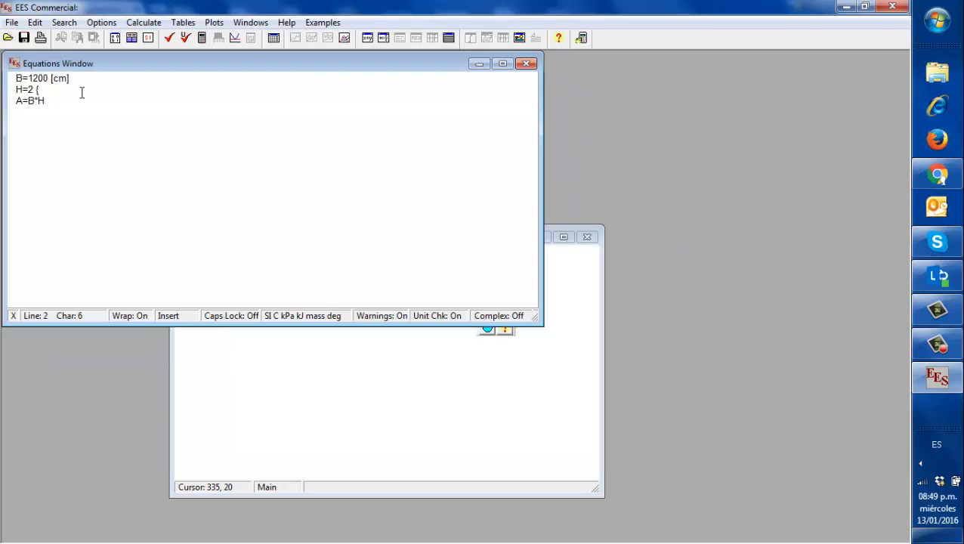
{"action": "type", "text": "m]"}
{"action": "left_click", "coordinate": [96, 99]}
Append *convert(cm,m) to the equation for B and solve the equations again.
{"action": "left_click", "coordinate": [86, 89]}
{"action": "left_click", "coordinate": [80, 78]}
{"action": "type", "text": "*convert(cm,m)"}
{"action": "key", "text": "F2"}
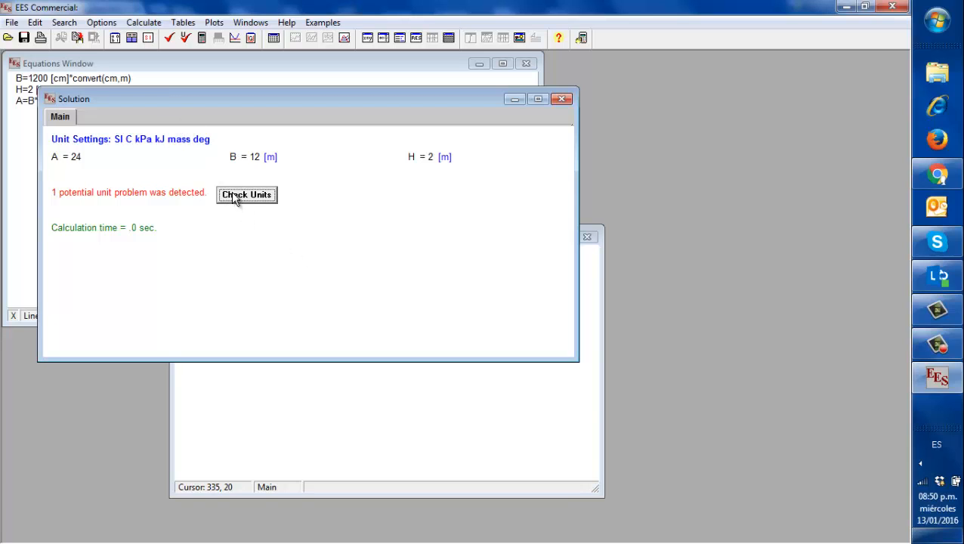
Set the units of variable A to m2 in the Solution window.
{"action": "double_click", "coordinate": [74, 159]}
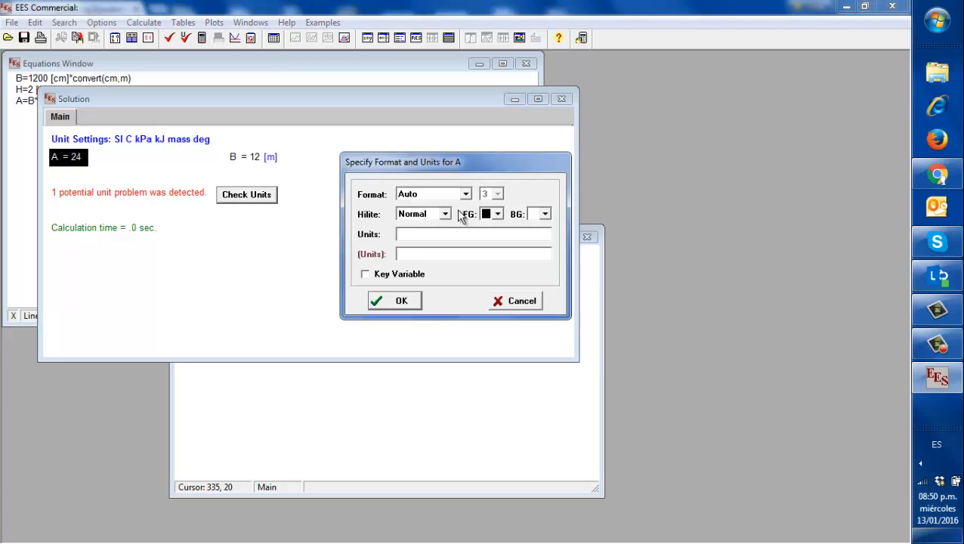
{"action": "left_click", "coordinate": [415, 235]}
{"action": "type", "text": "m2"}
{"action": "left_click", "coordinate": [401, 301]}
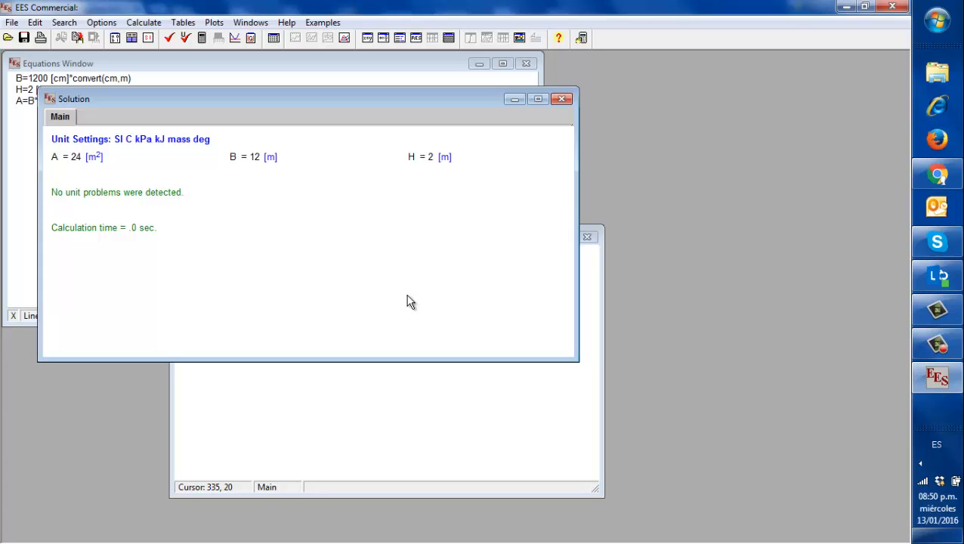
Replace all the equations with x+y=3 and y=x/4, and solve the system.
{"action": "left_click", "coordinate": [24, 209]}
{"action": "left_click_drag", "start_coordinate": [66, 110], "coordinate": [19, 51]}
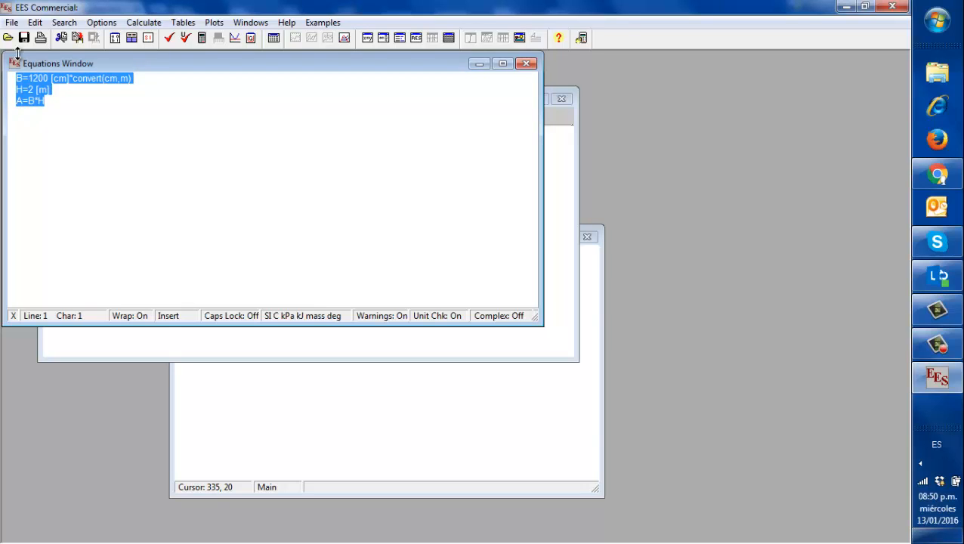
{"action": "key", "text": "Delete"}
{"action": "type", "text": "x+"}
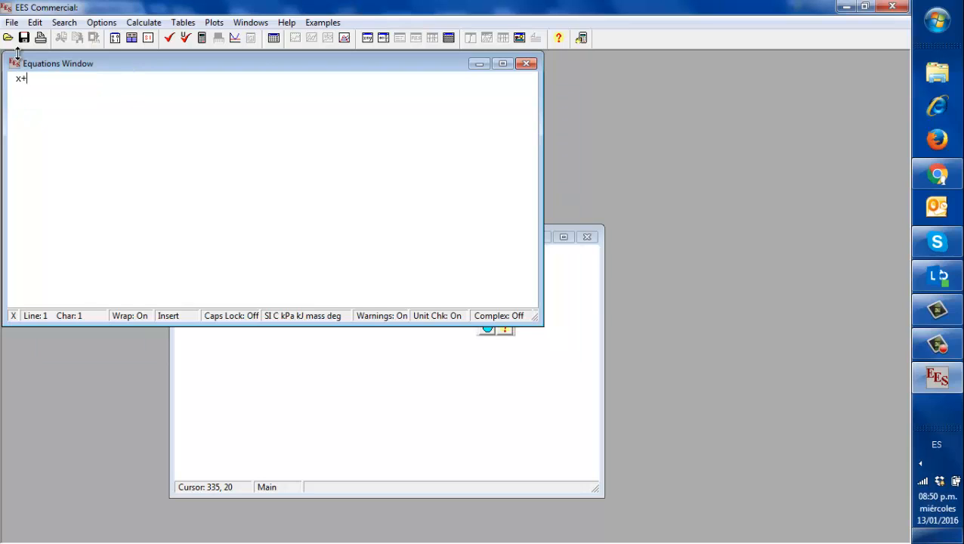
{"action": "type", "text": "y=3"}
{"action": "key", "text": "Return"}
{"action": "key", "text": "Return"}
{"action": "type", "text": "y=x/4"}
{"action": "key", "text": "F2"}
{"action": "key", "text": "Return"}
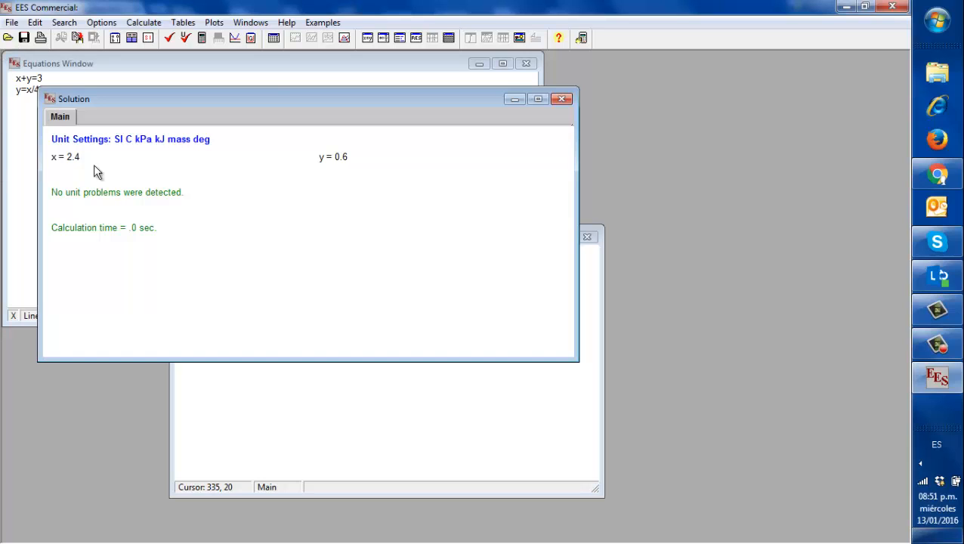
Set the general display font size to 14 in the preferences.
{"action": "left_click", "coordinate": [15, 145]}
{"action": "left_click_drag", "start_coordinate": [50, 89], "coordinate": [5, 67]}
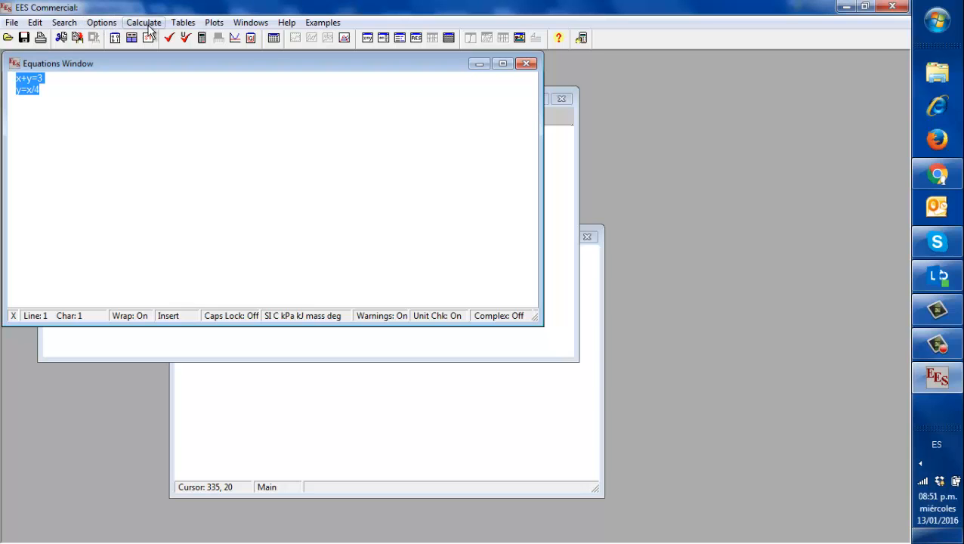
{"action": "left_click", "coordinate": [102, 22]}
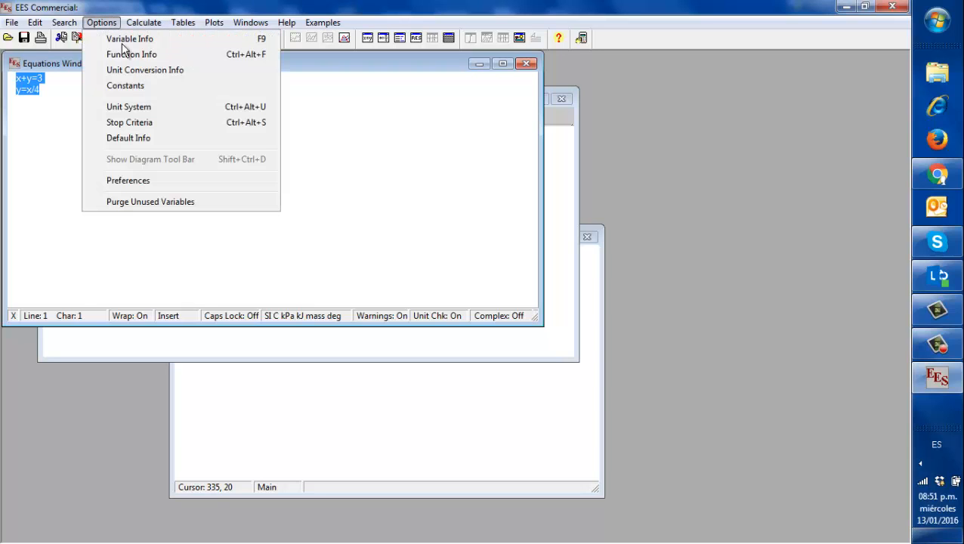
{"action": "left_click", "coordinate": [139, 183]}
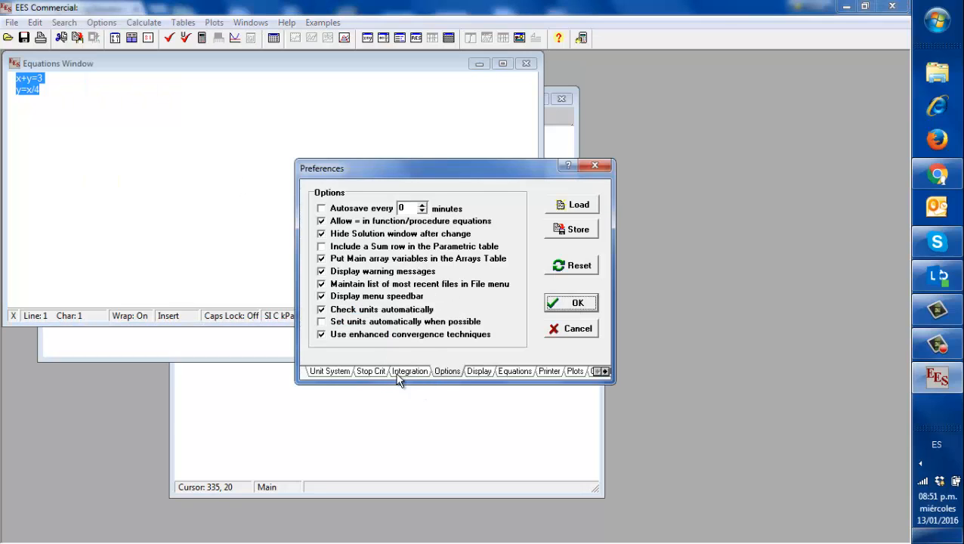
{"action": "left_click", "coordinate": [479, 371]}
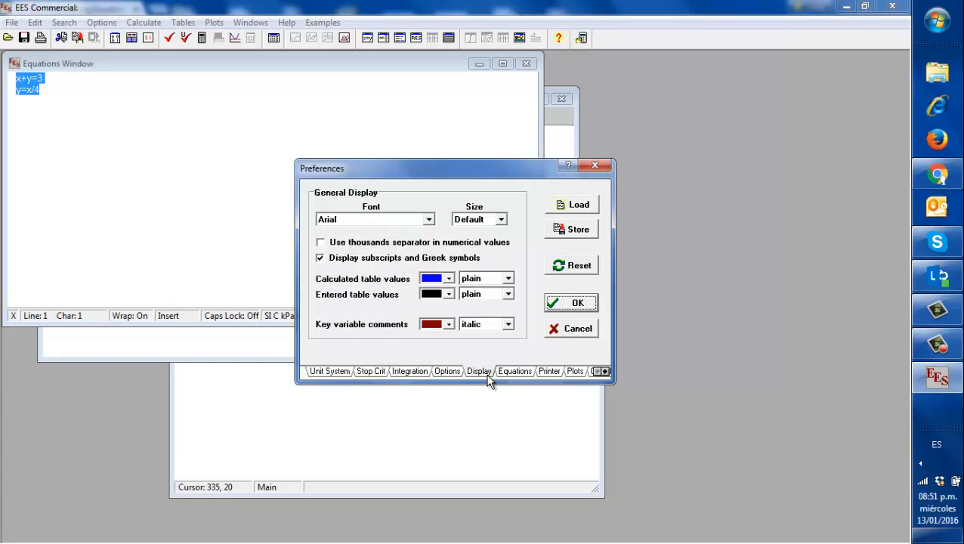
{"action": "left_click", "coordinate": [500, 219]}
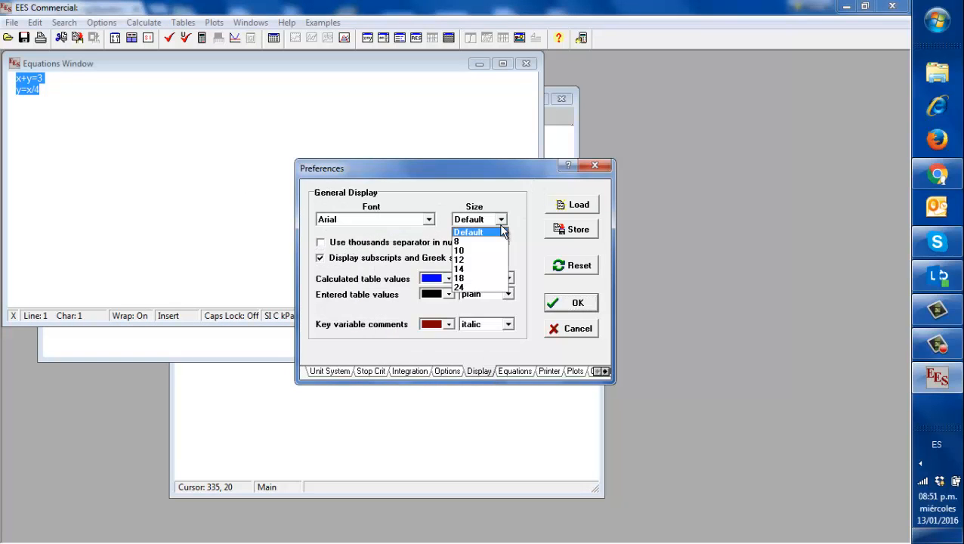
{"action": "left_click", "coordinate": [484, 271]}
{"action": "left_click", "coordinate": [569, 304]}
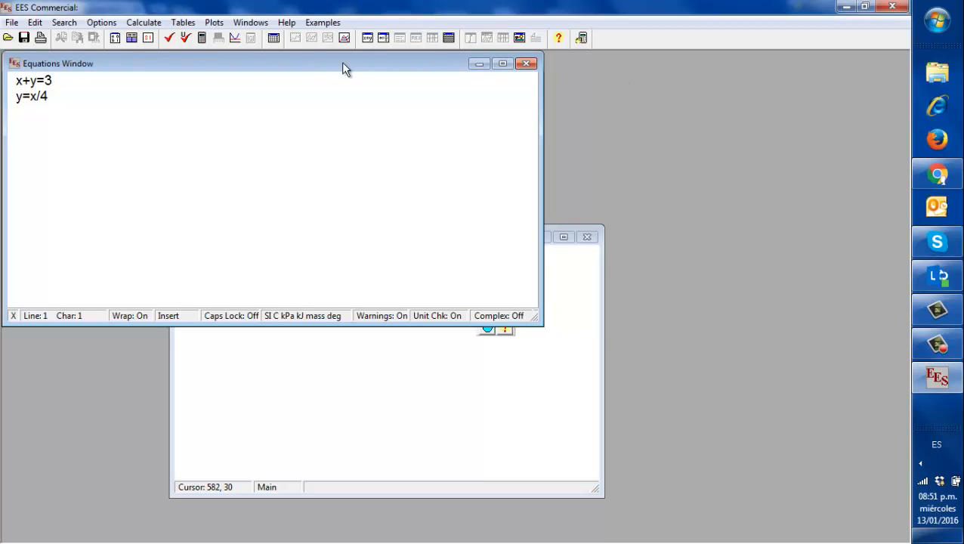
Set the general display font size to 18 in the preferences.
{"action": "left_click", "coordinate": [117, 28]}
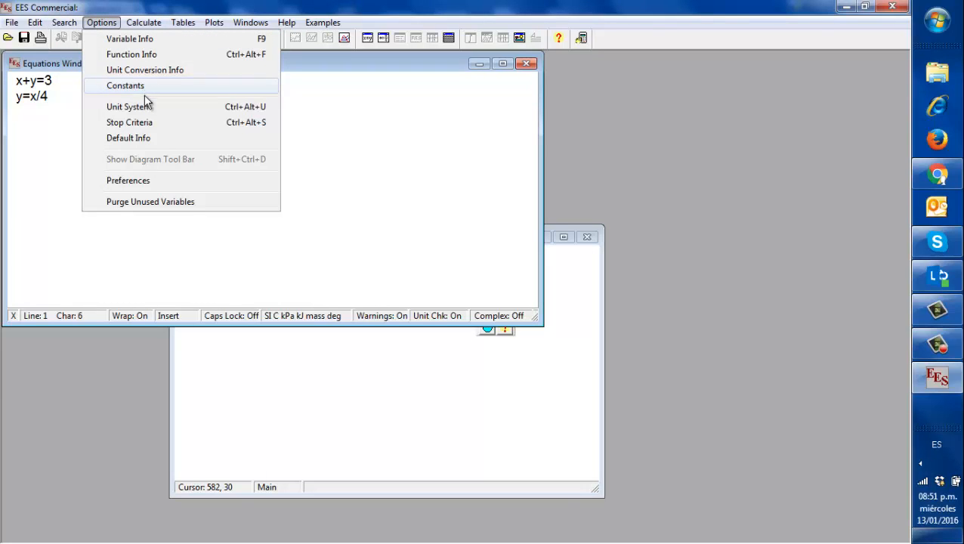
{"action": "left_click", "coordinate": [150, 182]}
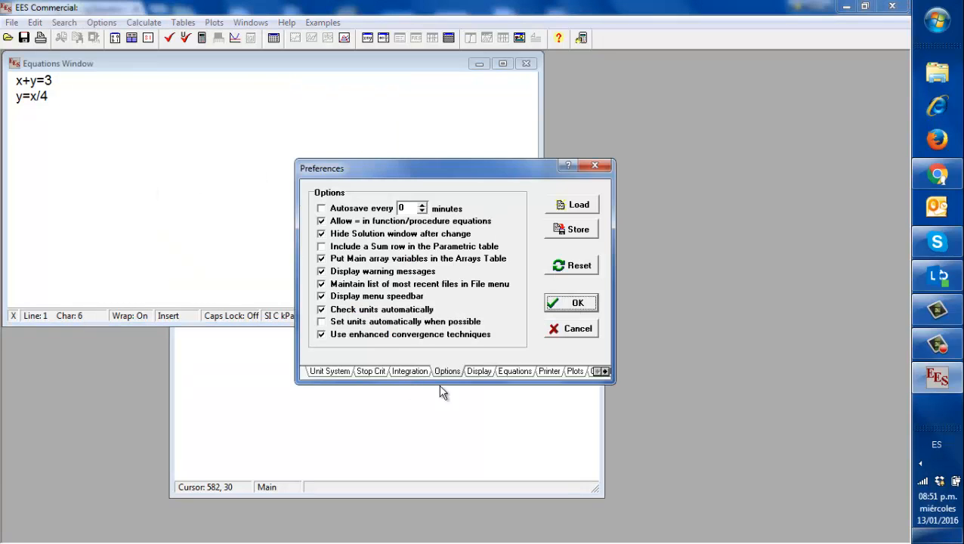
{"action": "left_click", "coordinate": [482, 370]}
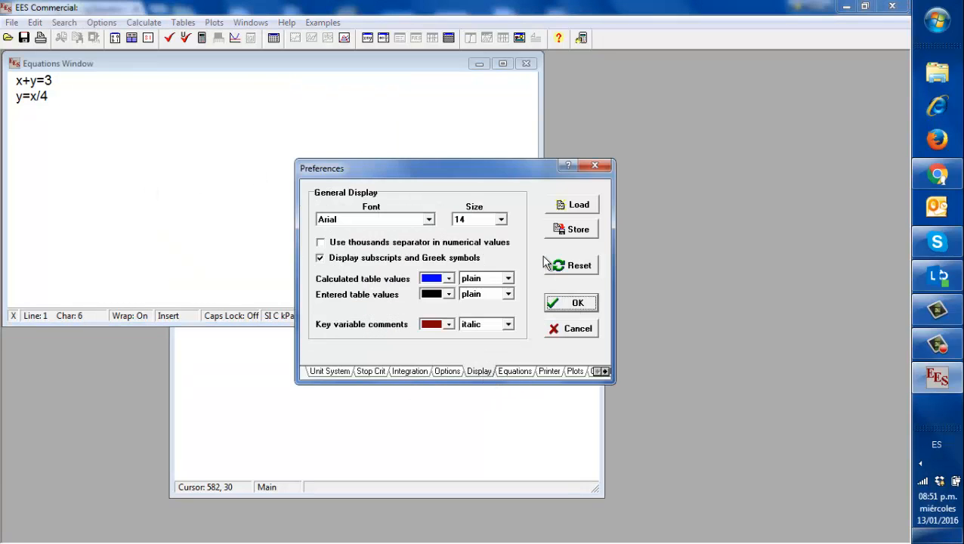
{"action": "left_click", "coordinate": [501, 221]}
{"action": "left_click", "coordinate": [484, 278]}
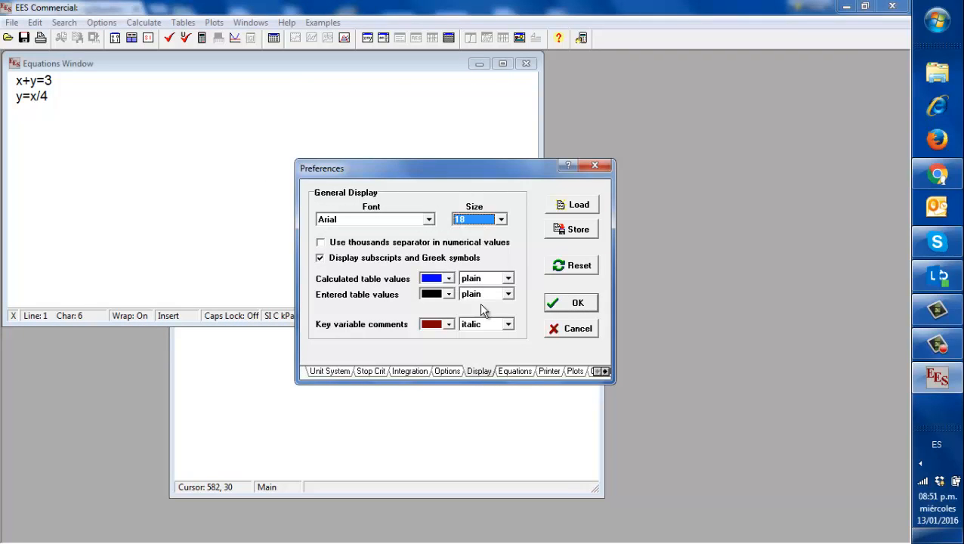
{"action": "left_click", "coordinate": [571, 301]}
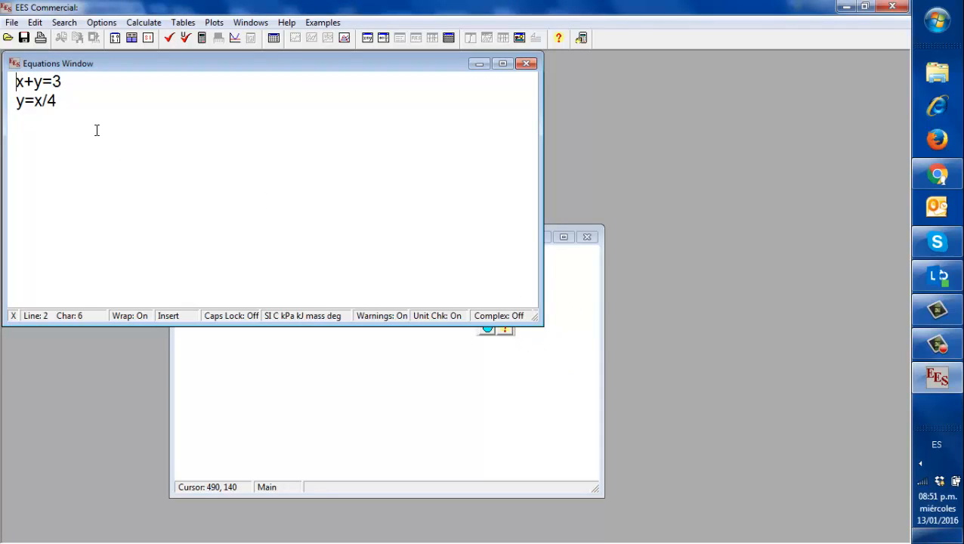
Replace all the equations with ln(x)+x*y=10 and sqrt(y)=x/y in the Equations Window.
{"action": "left_click_drag", "start_coordinate": [35, 100], "coordinate": [3, 62]}
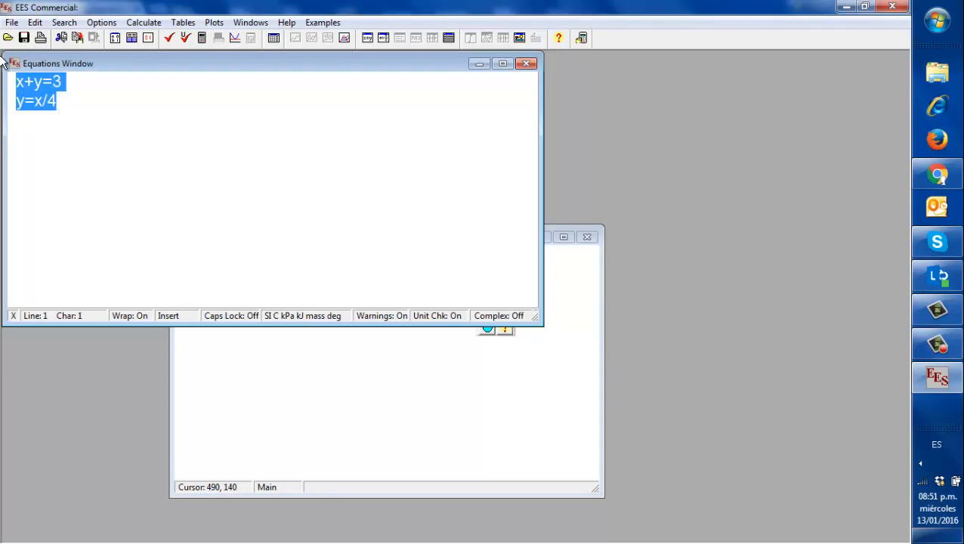
{"action": "key", "text": "BackSpace"}
{"action": "type", "text": "ln"}
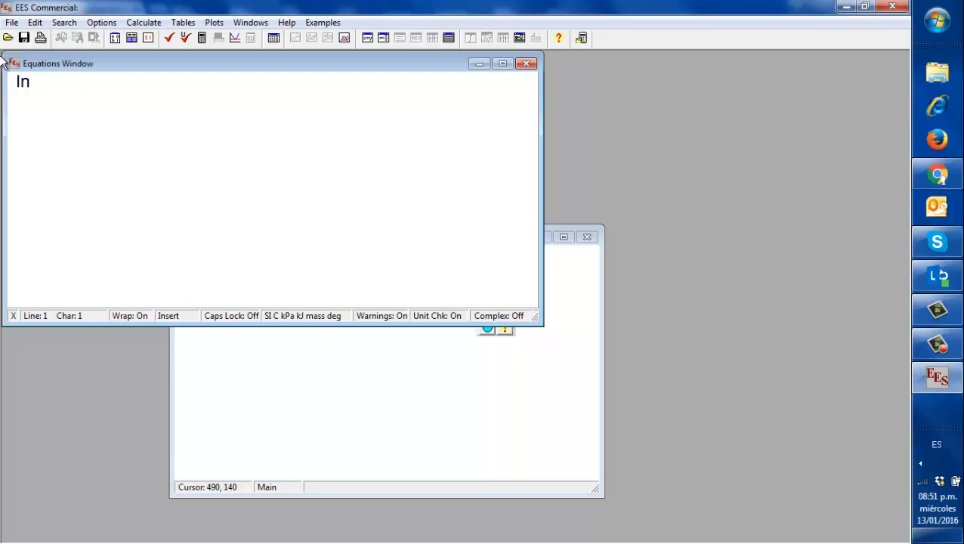
{"action": "type", "text": "(x)+x*y="}
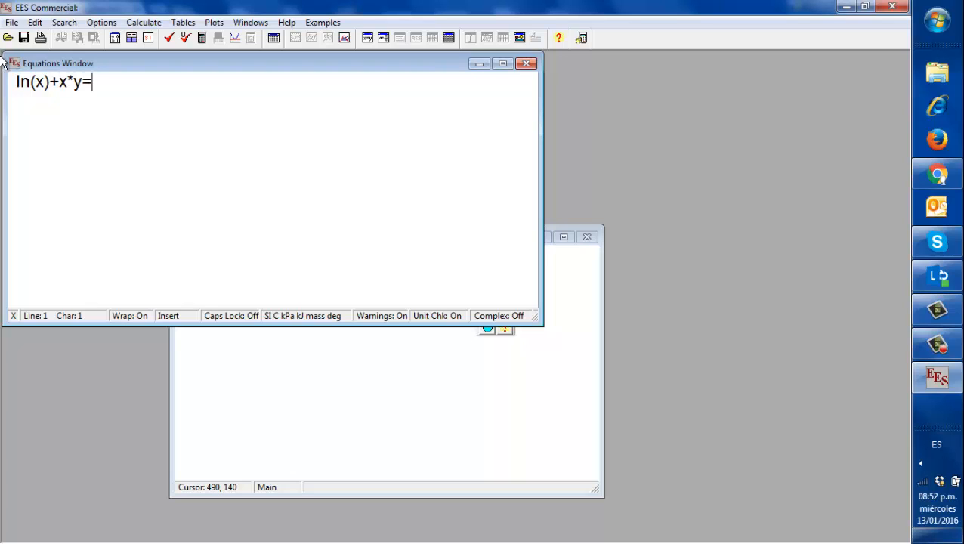
{"action": "type", "text": "10"}
{"action": "key", "text": "Return"}
{"action": "type", "text": "sqrt"}
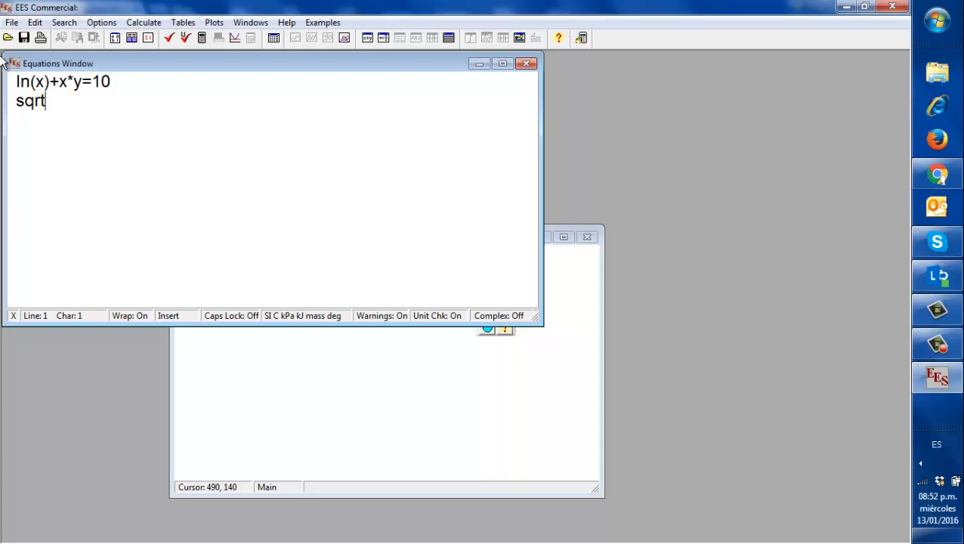
{"action": "type", "text": "(y)=x/y"}
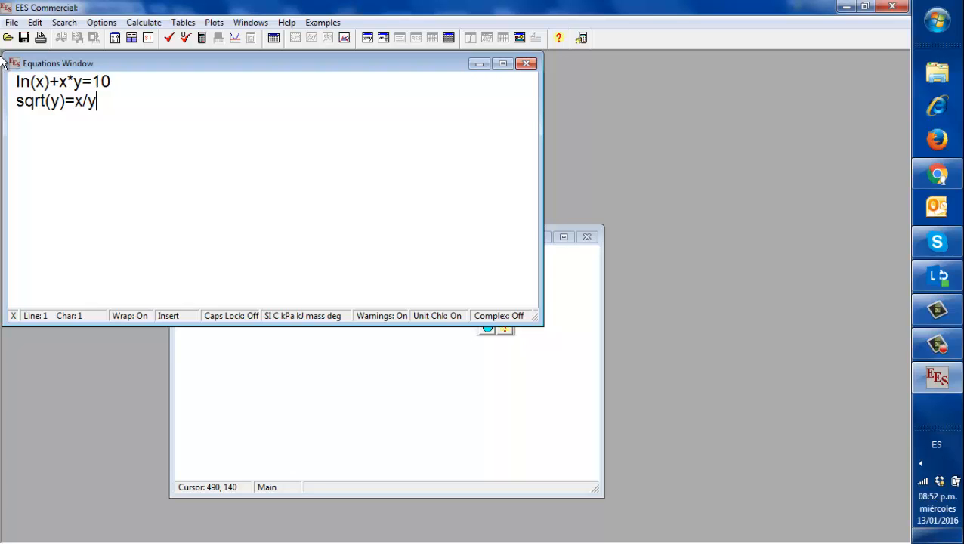
Solve the two equations to show the solution, and keep the current Windows color scheme without showing the performance message again.
{"action": "left_click", "coordinate": [217, 39]}
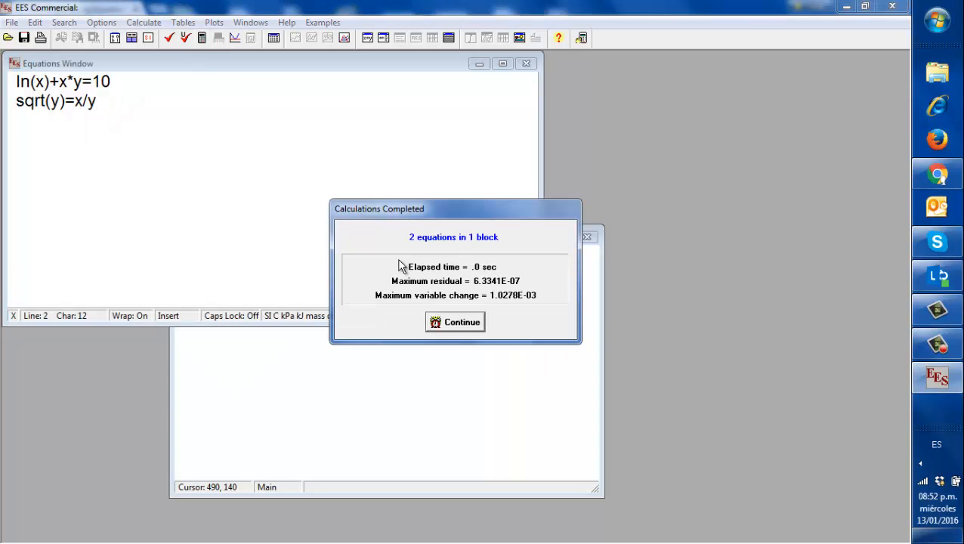
{"action": "left_click", "coordinate": [450, 326]}
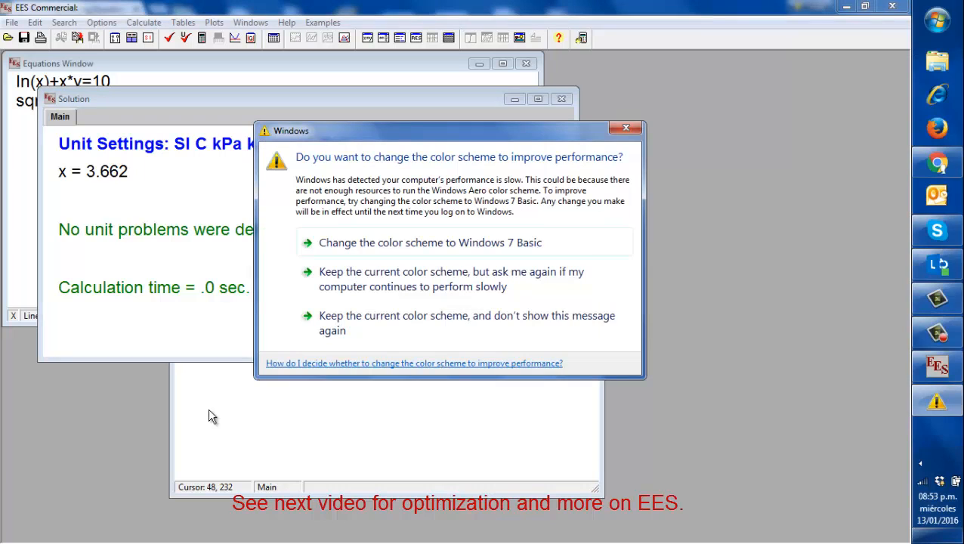
{"action": "left_click", "coordinate": [350, 327]}
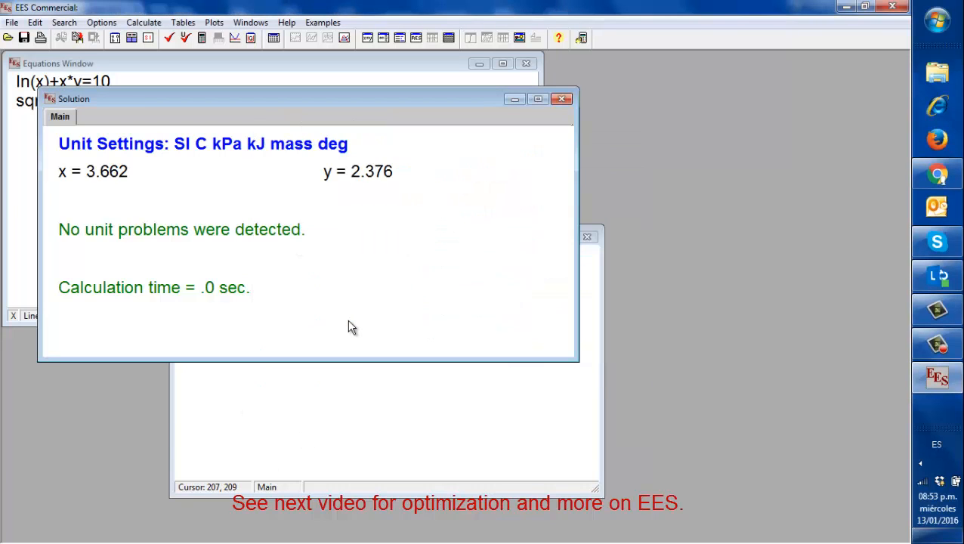